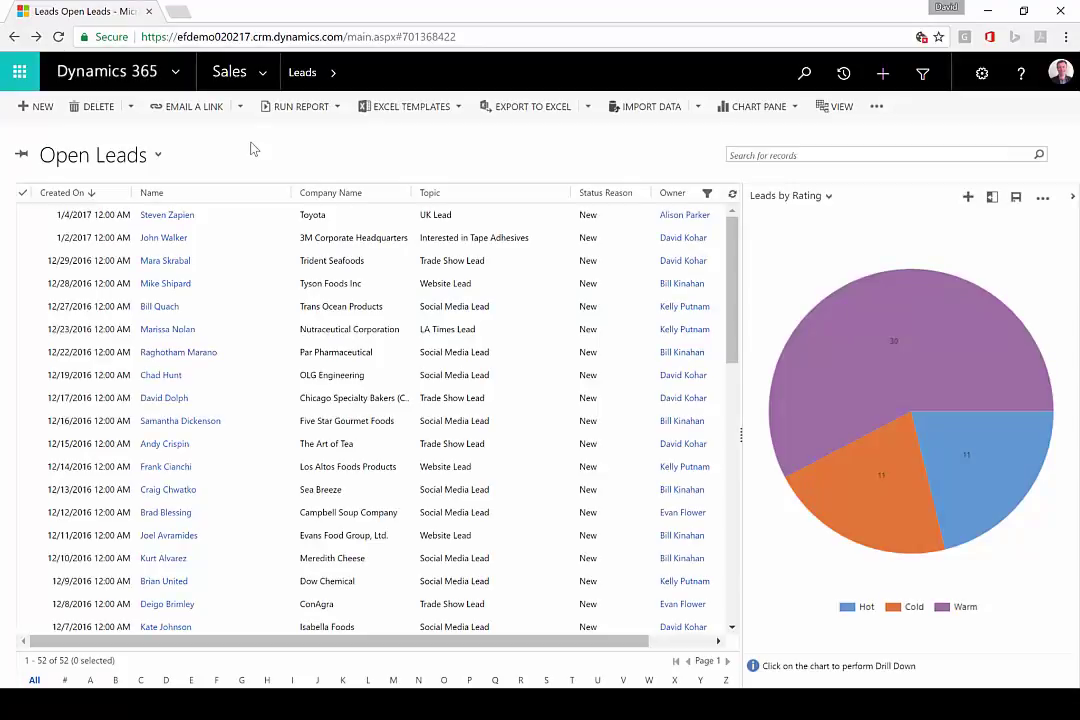
# Open the Trident Seafoods trade show lead and qualify it
pyautogui.click(190, 262)
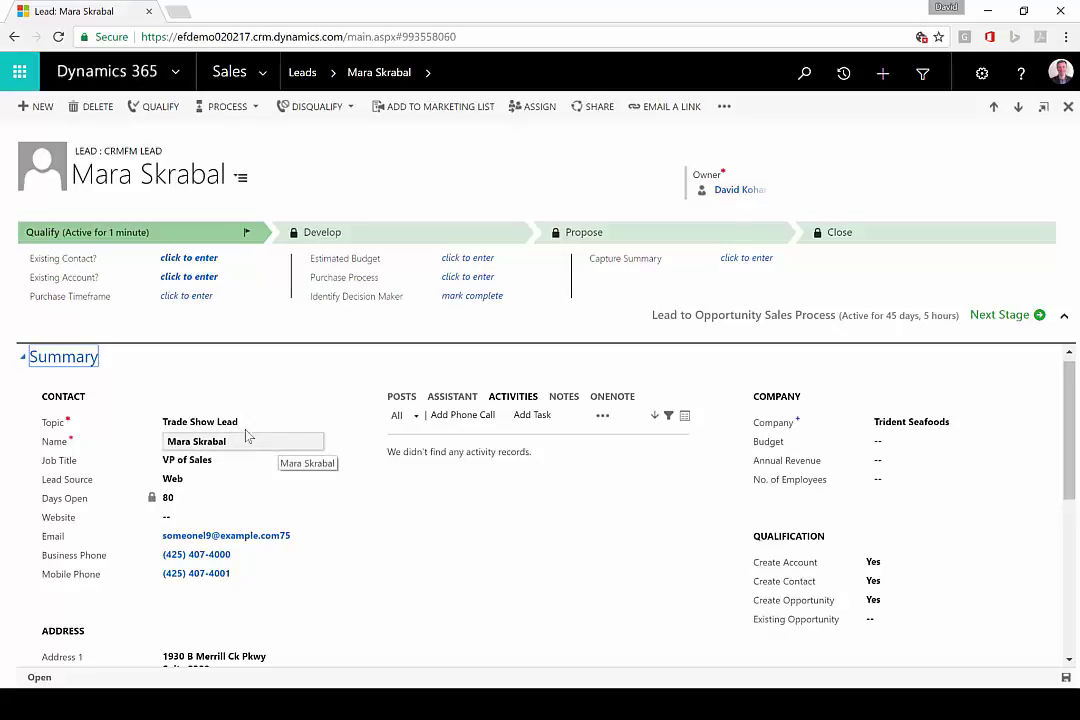
pyautogui.click(155, 106)
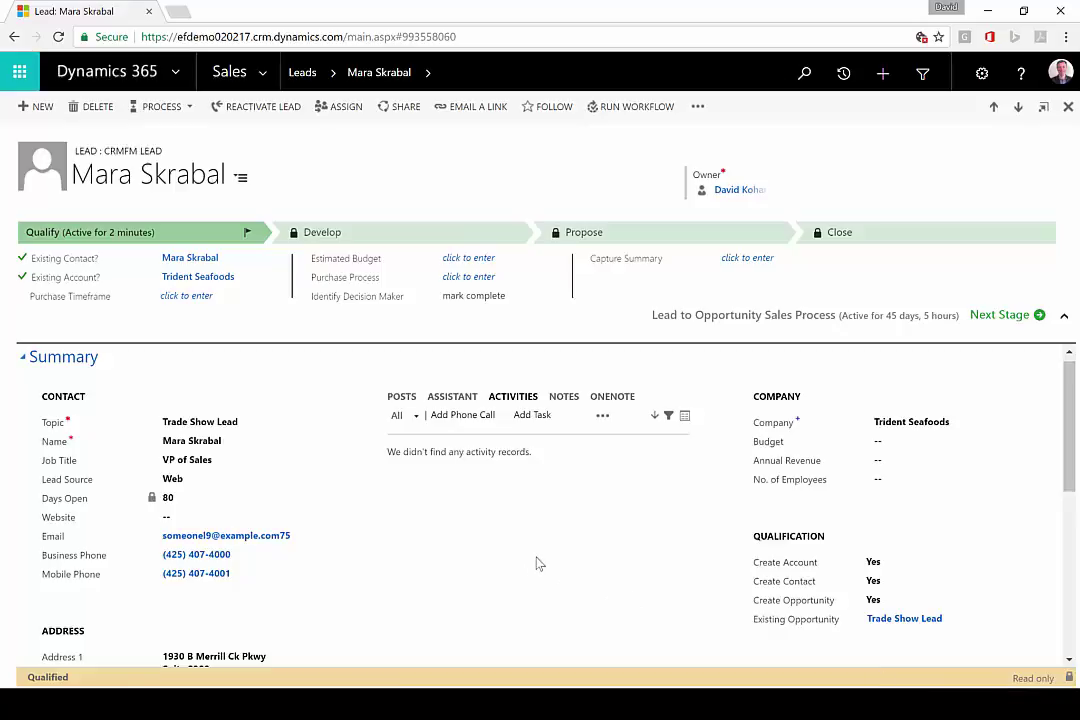
# Open the Trident Seafoods company record and, from its opportunities, open the Trade Show Lead opportunity
pyautogui.click(264, 76)
pyautogui.click(245, 228)
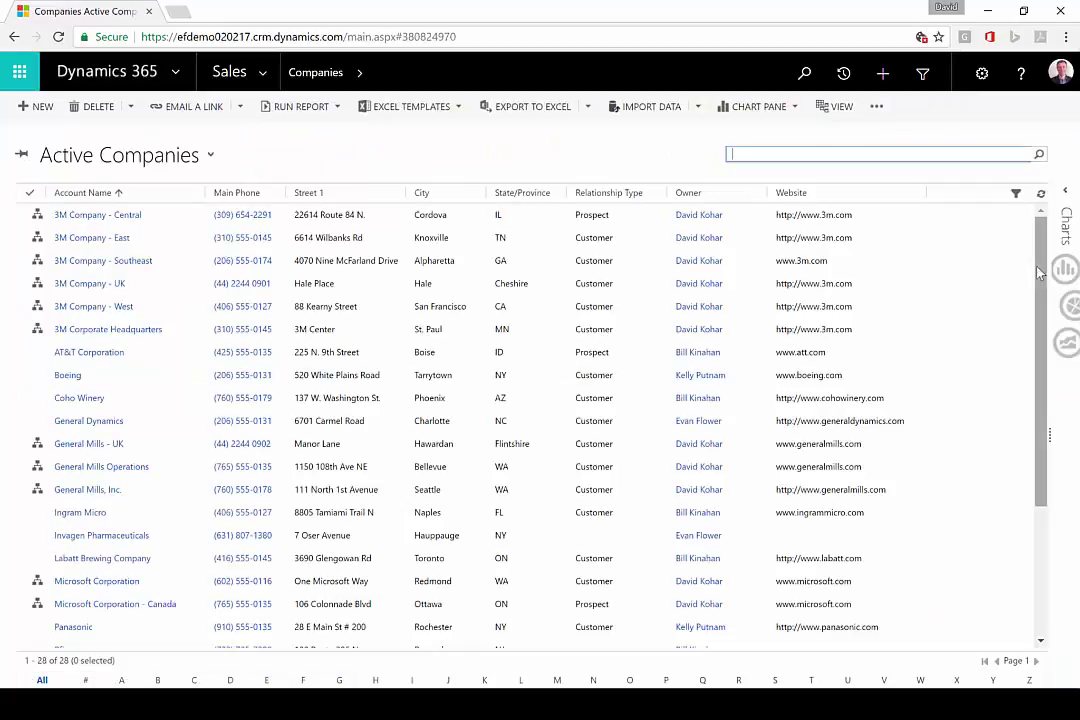
pyautogui.scroll(-3, 885, 420)
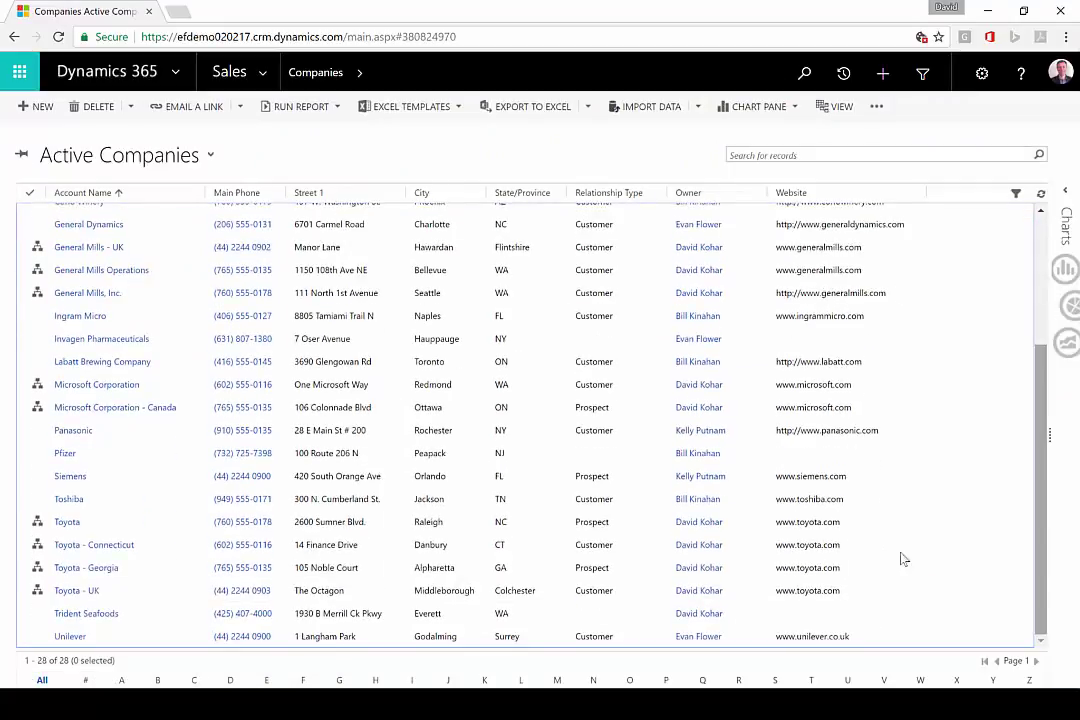
pyautogui.click(100, 614)
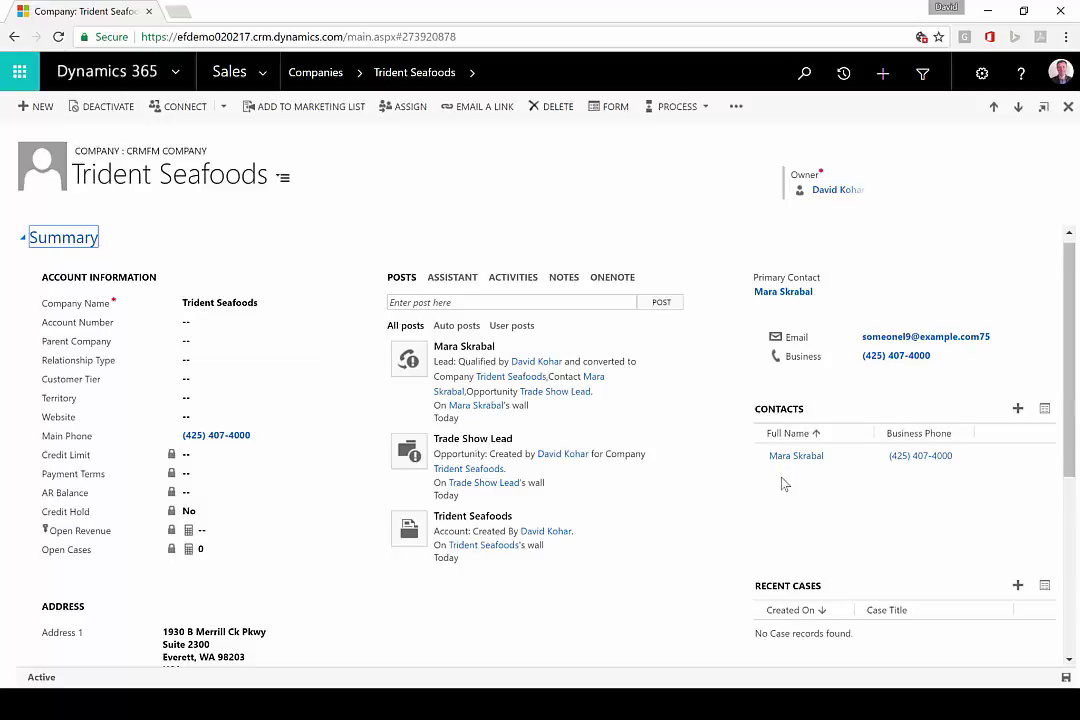
pyautogui.scroll(-4, 768, 523)
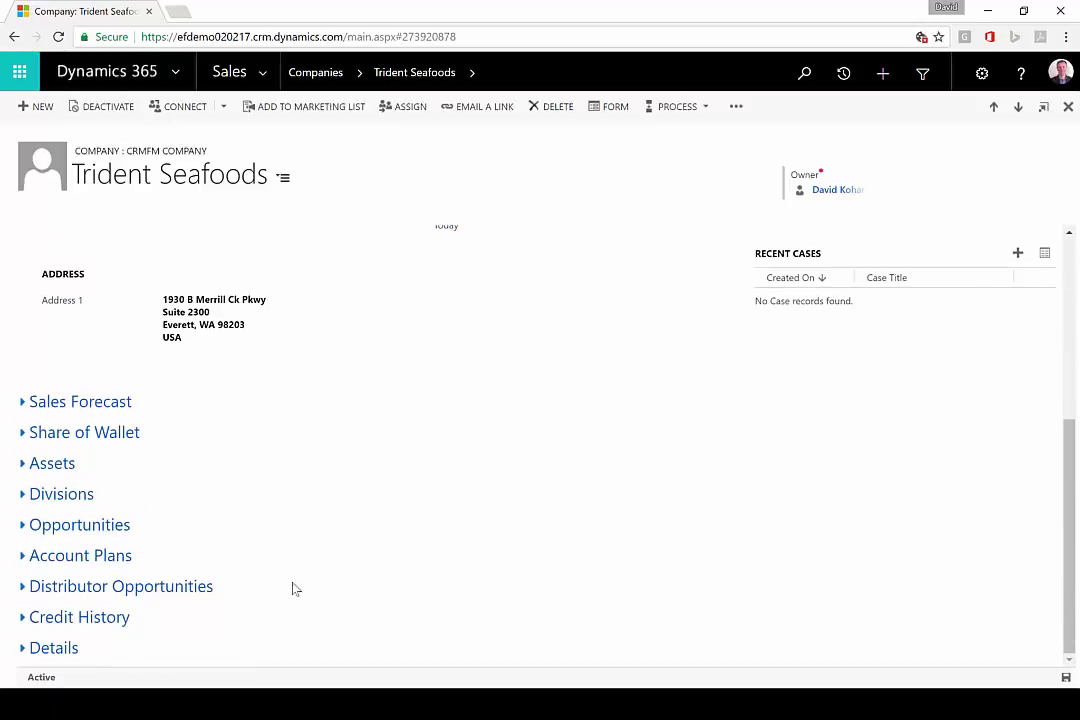
pyautogui.click(122, 526)
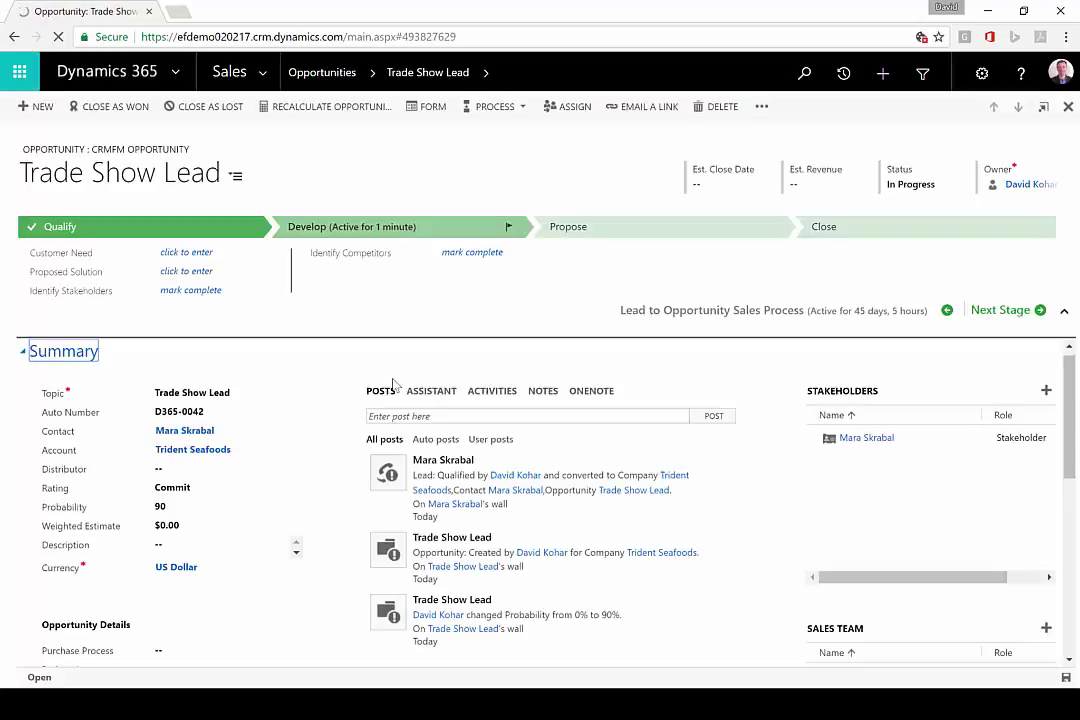
# Set the opportunity's topic to New Opportunity
pyautogui.click(277, 392)
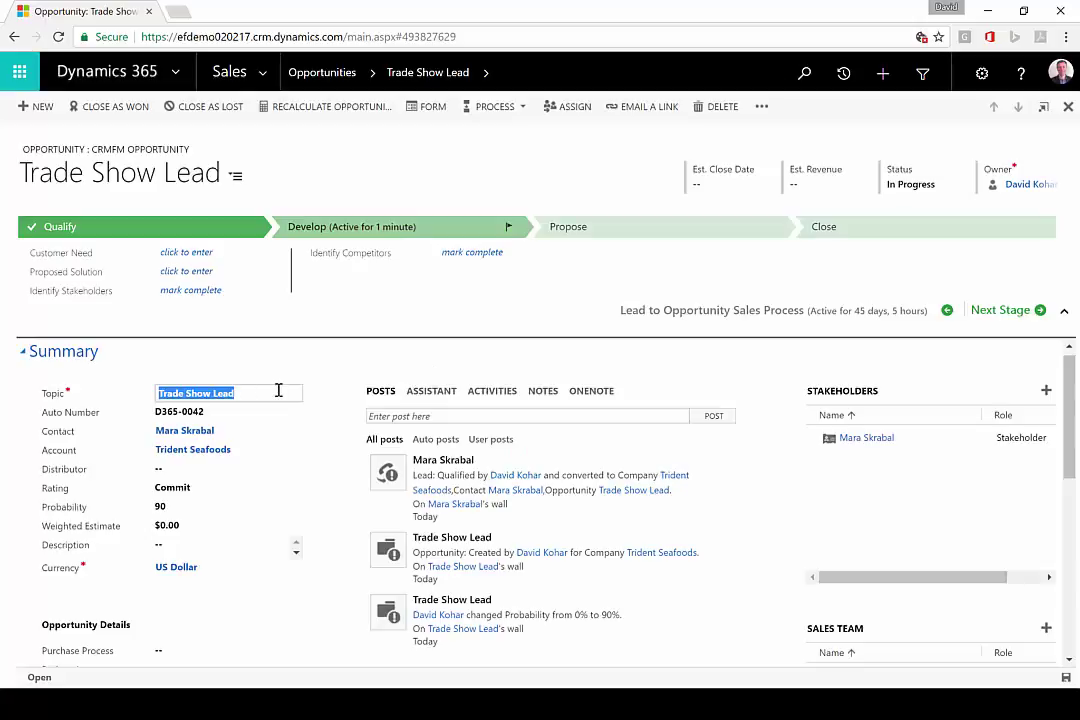
pyautogui.write('New OP')
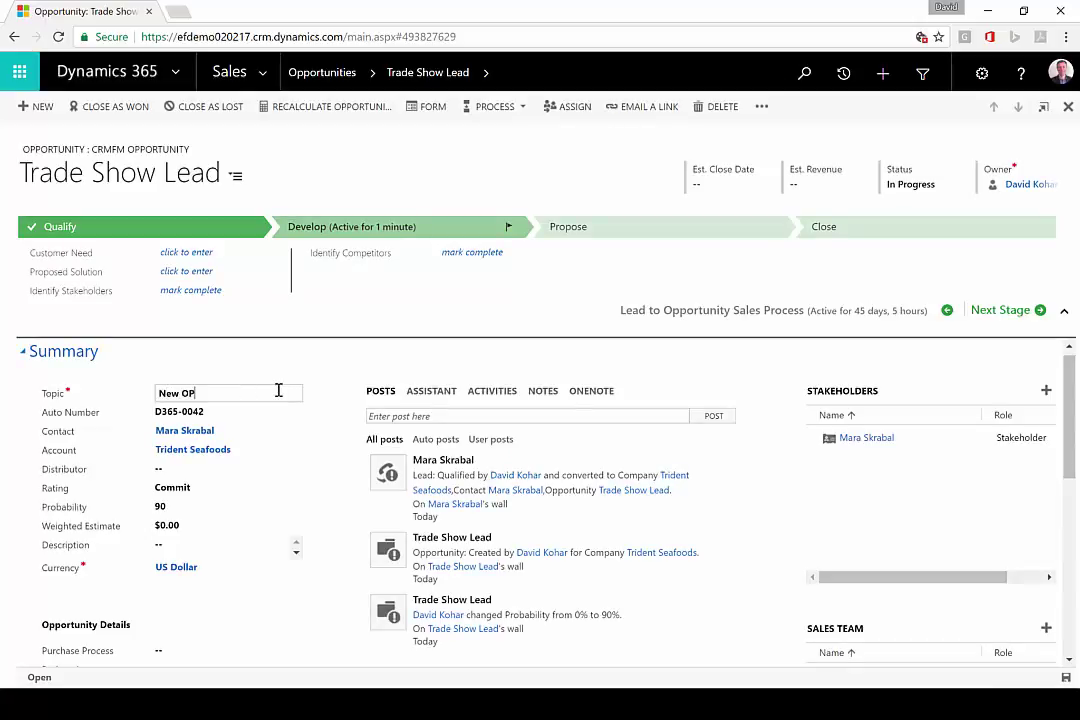
pyautogui.write('portunity')
pyautogui.click(240, 364)
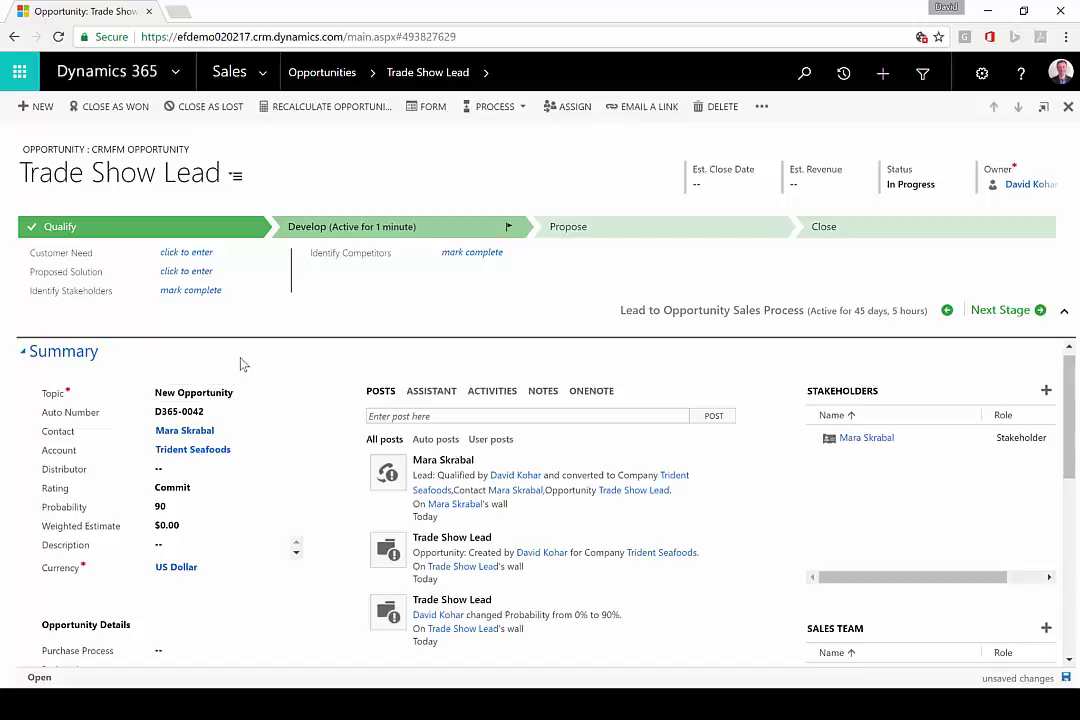
pyautogui.click(138, 229)
# Open the 3M Corporate Headquarters lead with the topic Interested in Tape Adhesives from the open leads
pyautogui.click(236, 82)
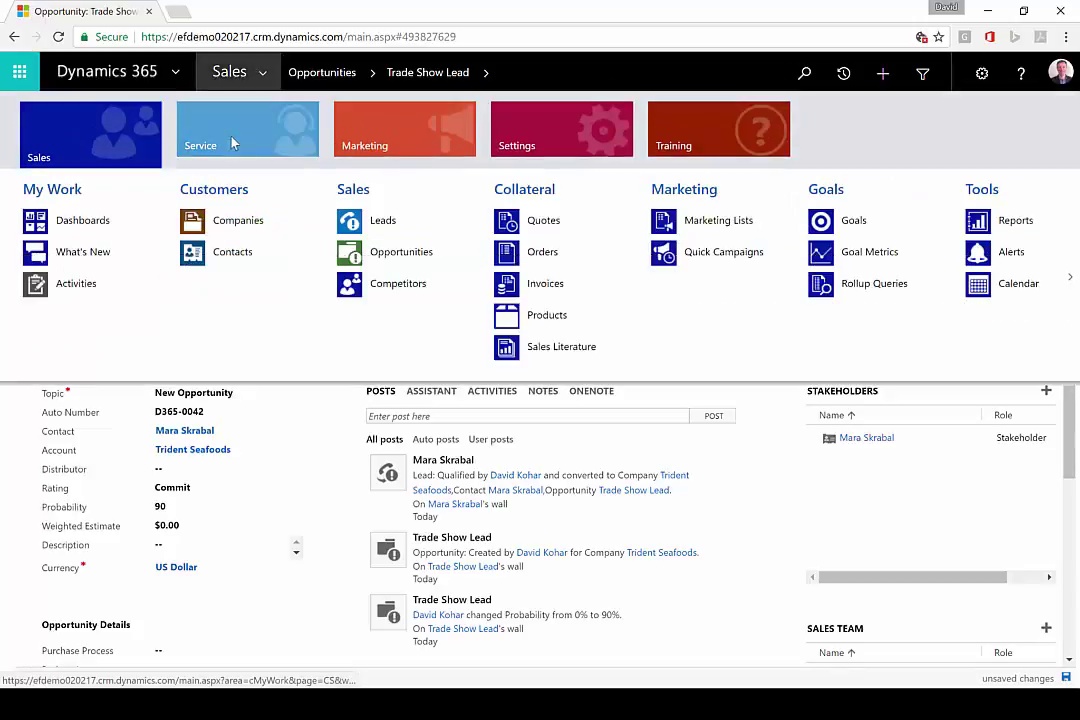
pyautogui.click(368, 222)
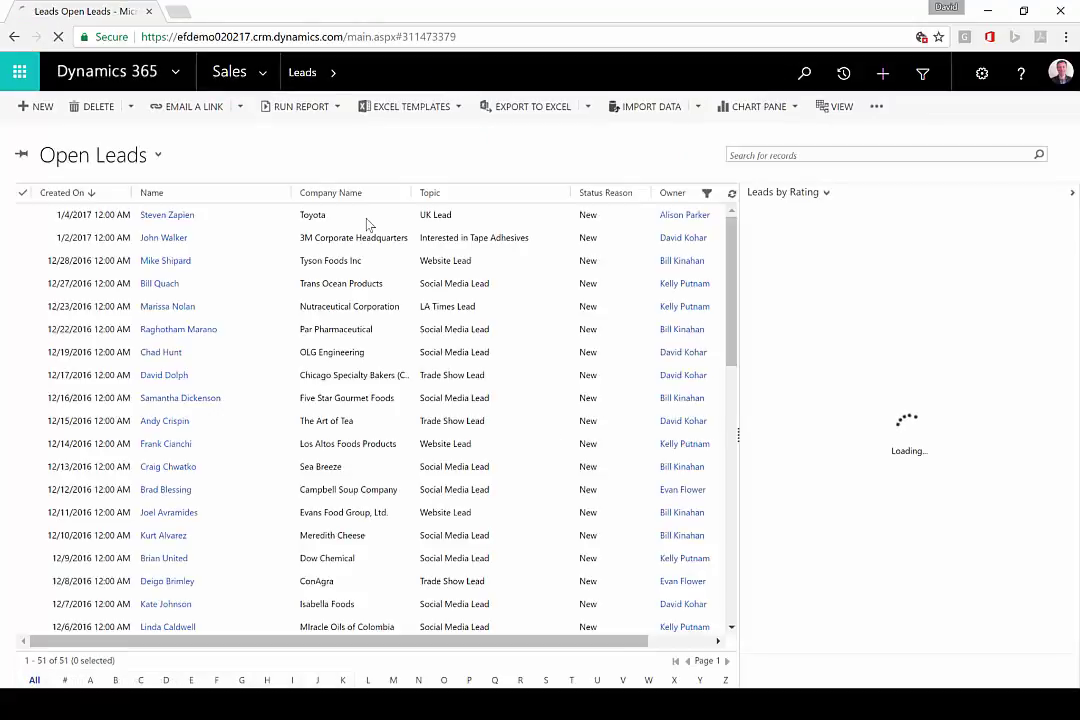
pyautogui.click(170, 240)
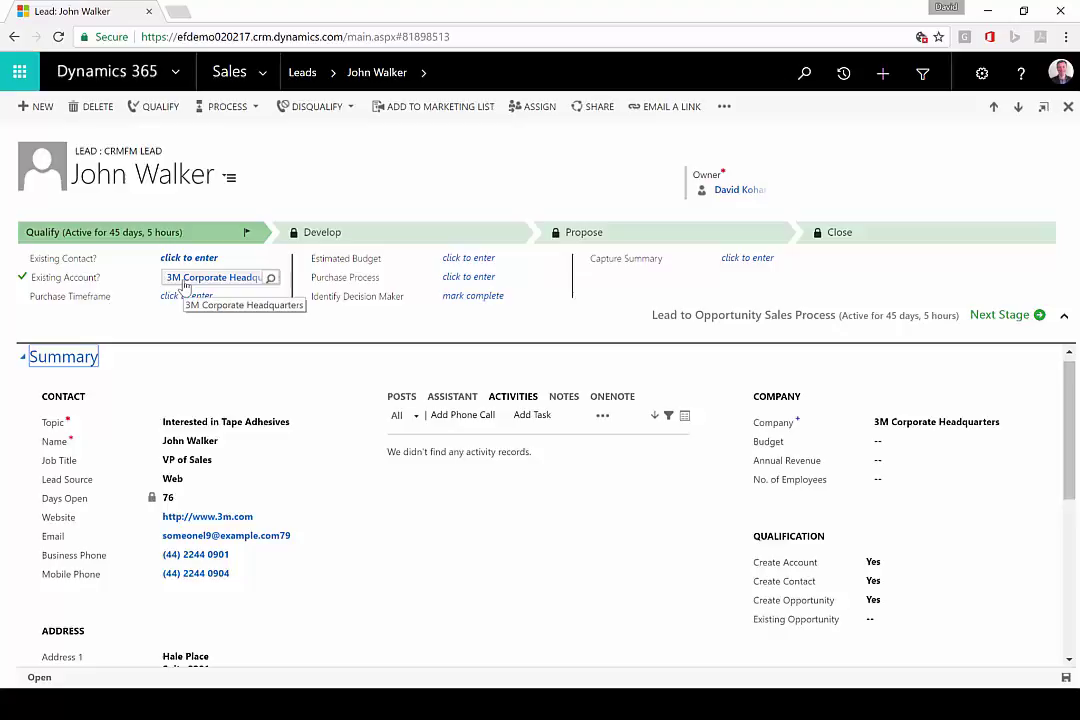
# Search the Existing Contact lookup for the lead's first name, and leave the field empty
pyautogui.click(245, 255)
pyautogui.write('john')
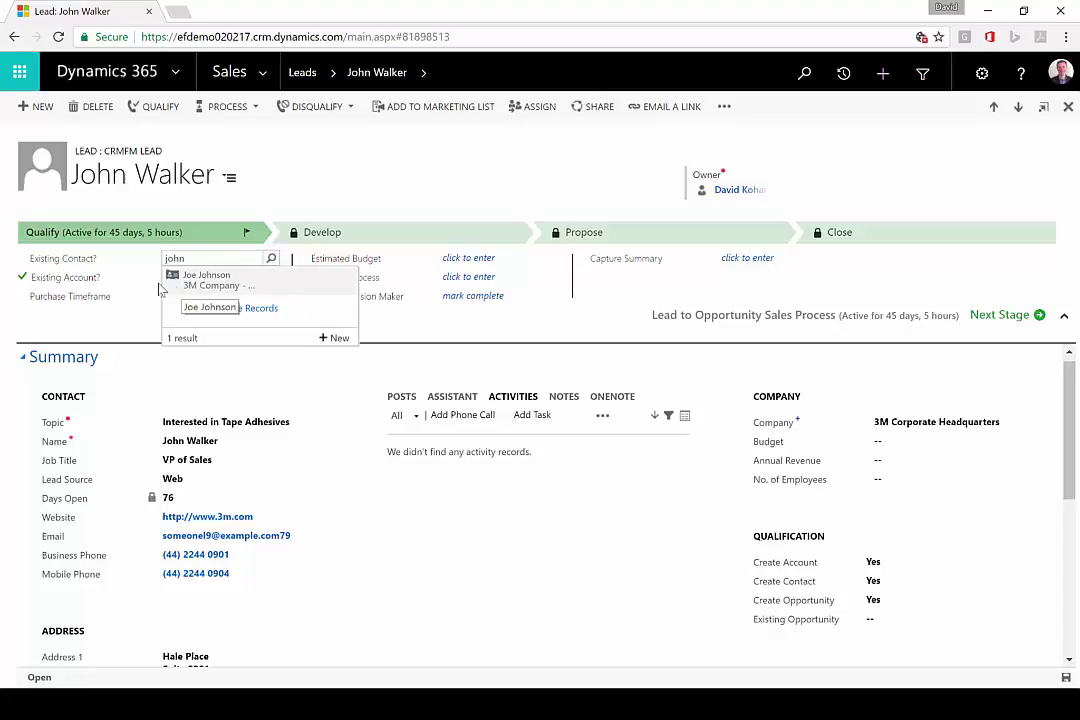
pyautogui.click(158, 288)
pyautogui.click(219, 260)
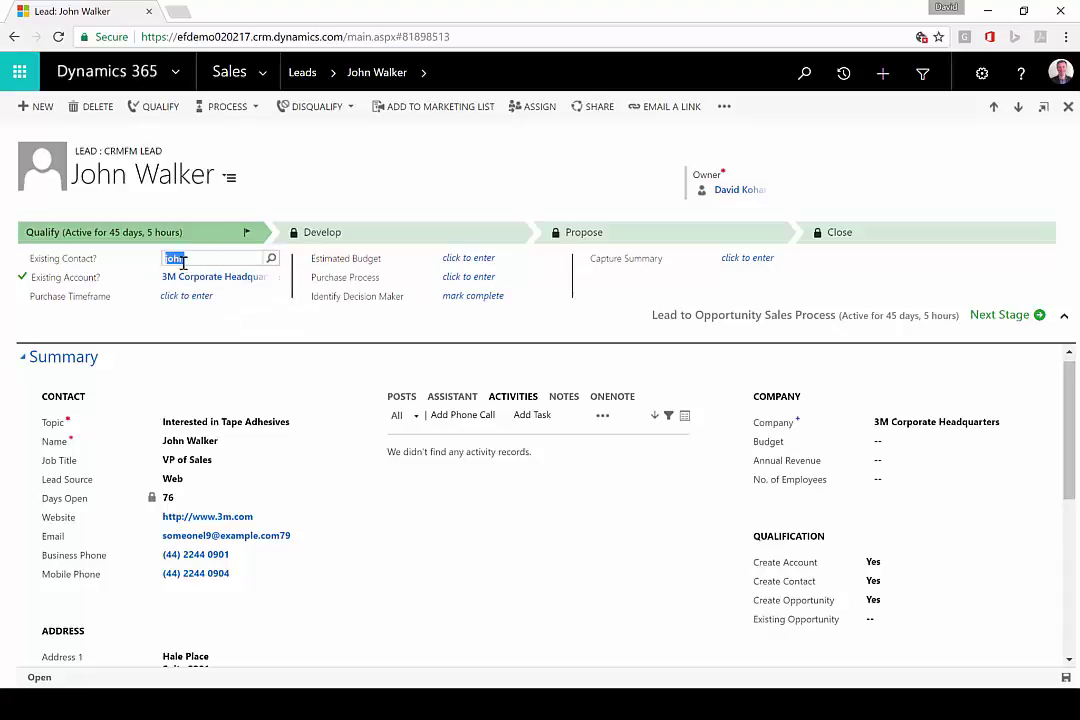
pyautogui.press('BackSpace')
pyautogui.click(287, 390)
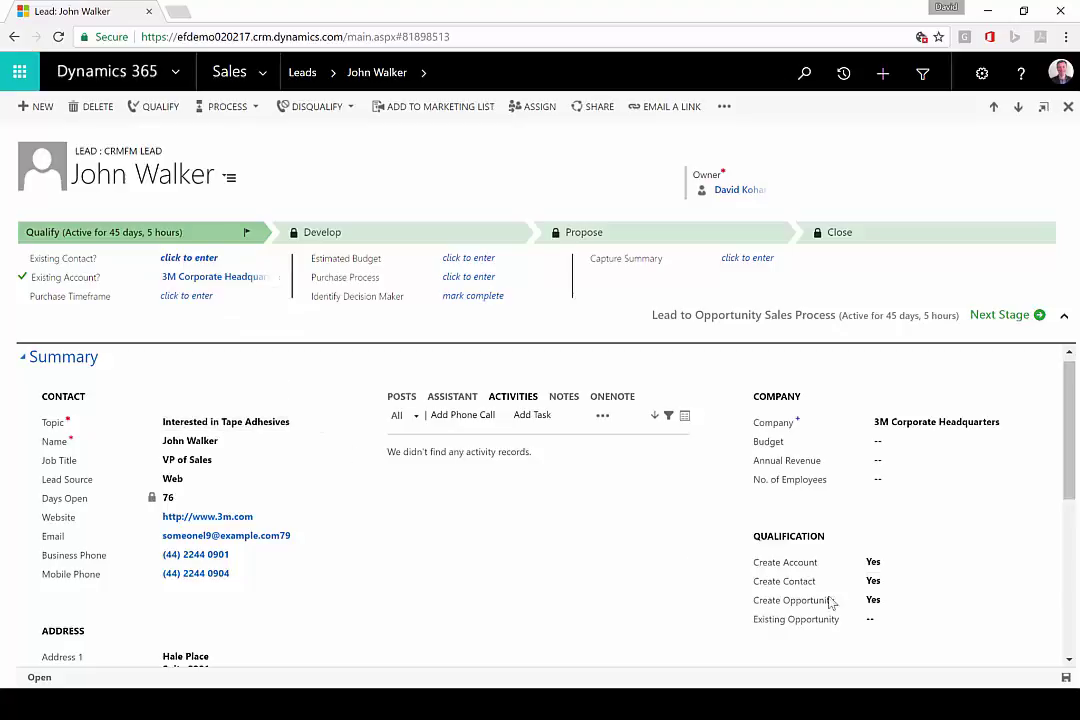
# Search the opportunity records for 3m and set the lead's Existing Opportunity to 3M Tape Adhesive Project
pyautogui.click(918, 620)
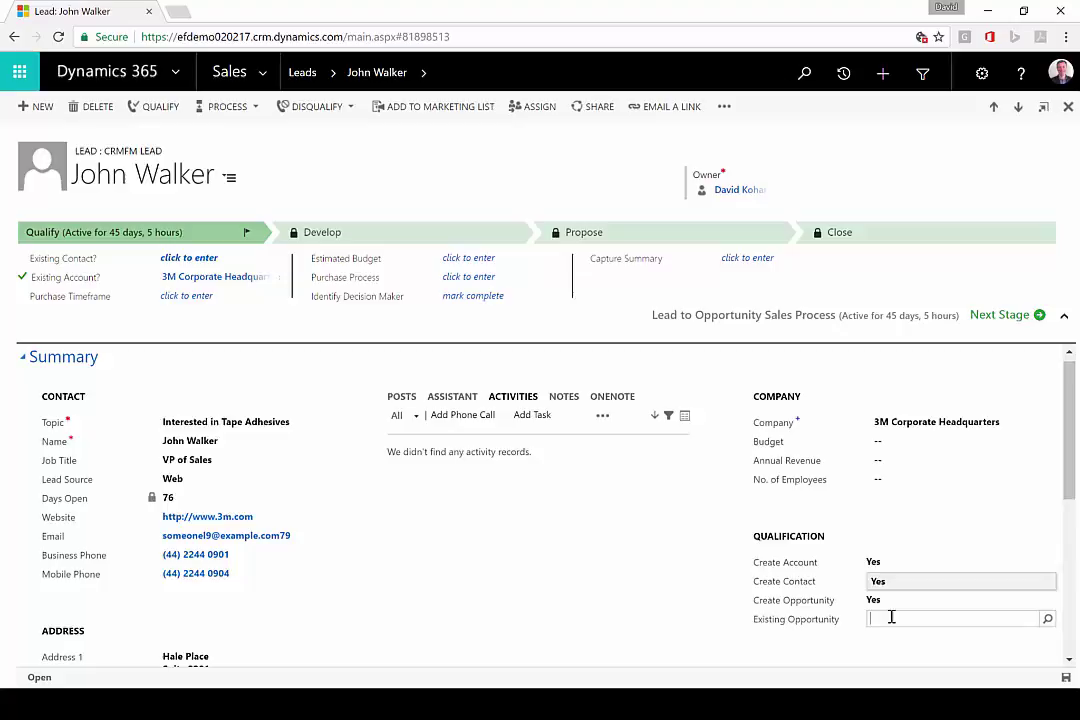
pyautogui.click(1047, 619)
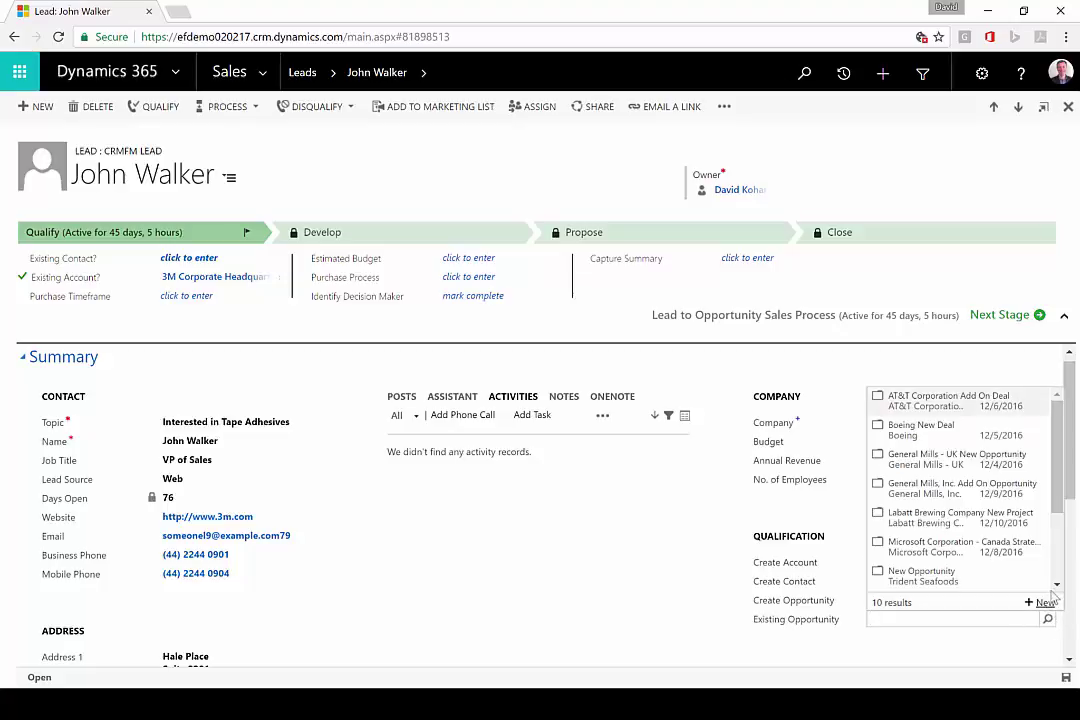
pyautogui.scroll(-3, 1060, 580)
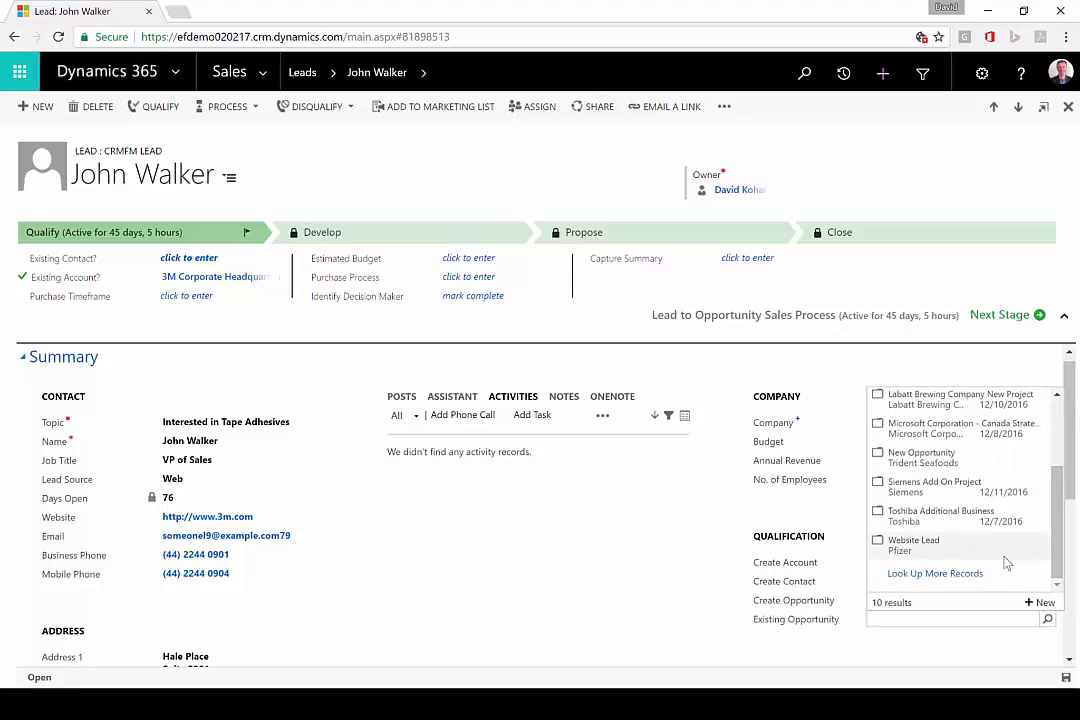
pyautogui.click(937, 574)
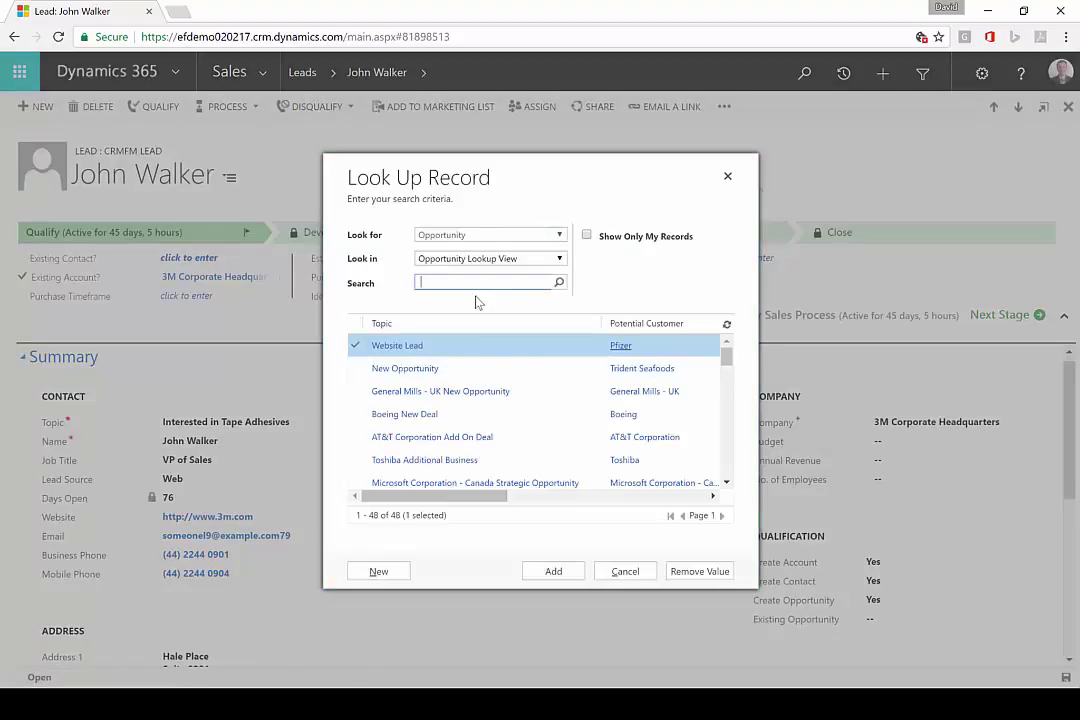
pyautogui.write('3m')
pyautogui.press('Return')
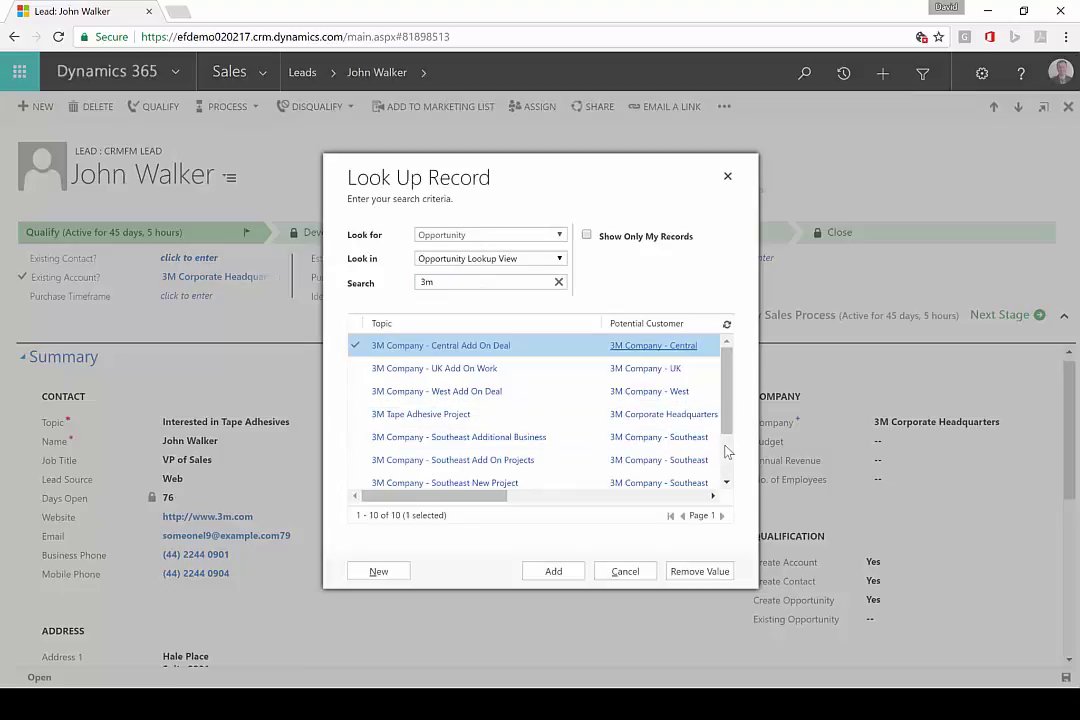
pyautogui.scroll(-3, 727, 458)
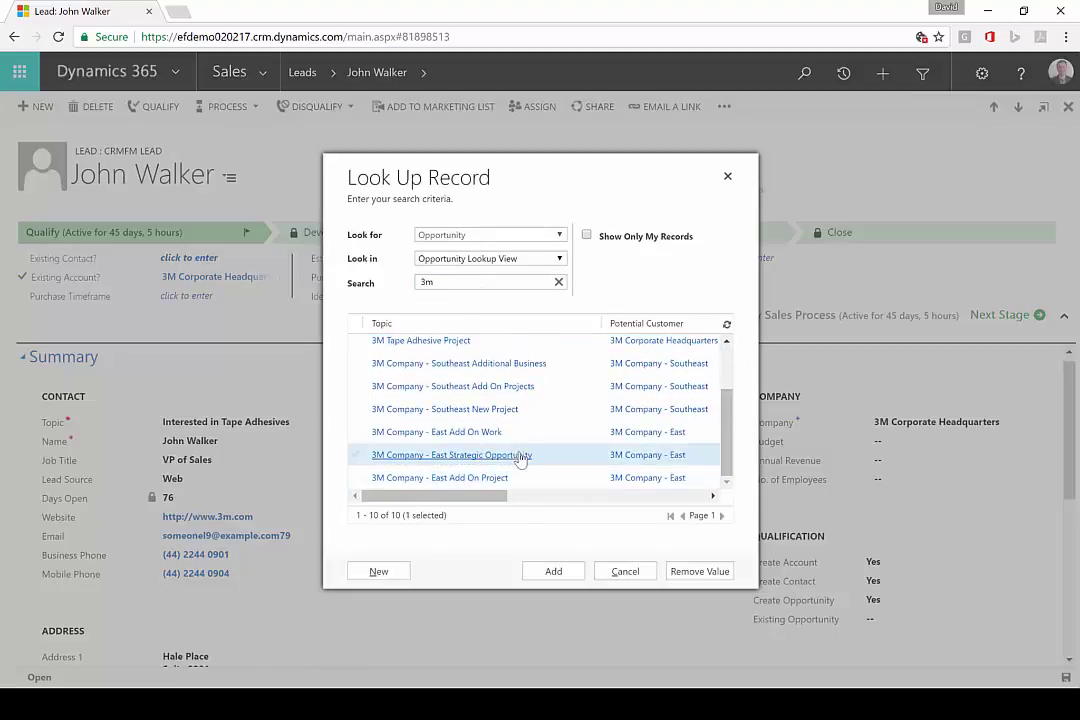
pyautogui.scroll(2, 727, 433)
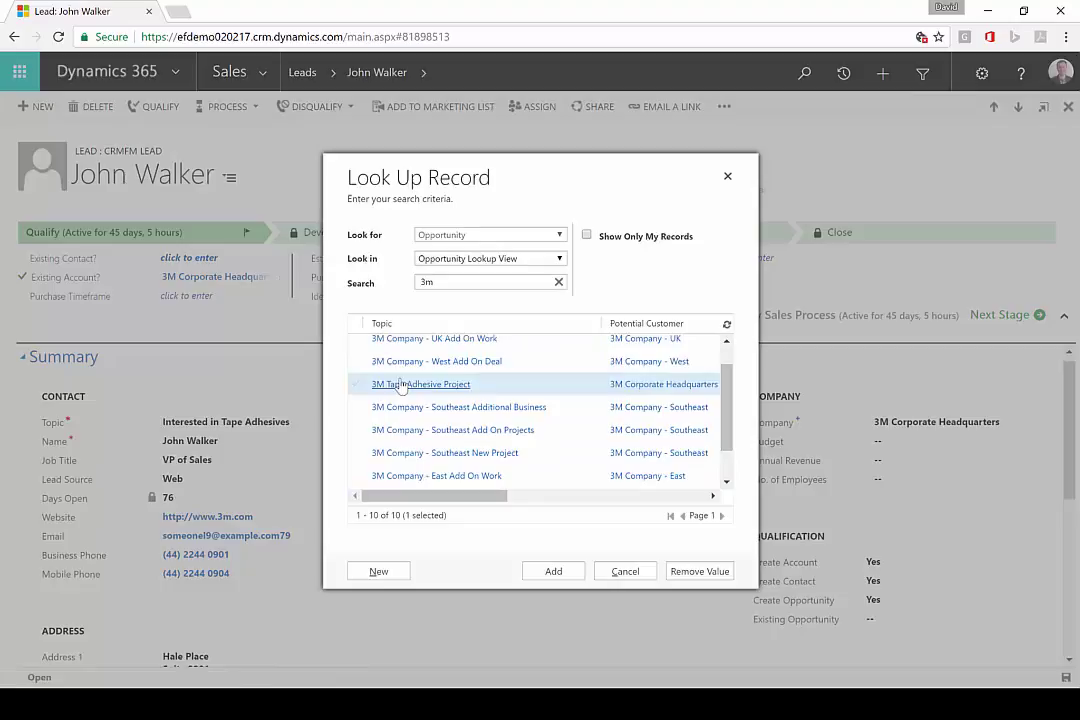
pyautogui.click(510, 390)
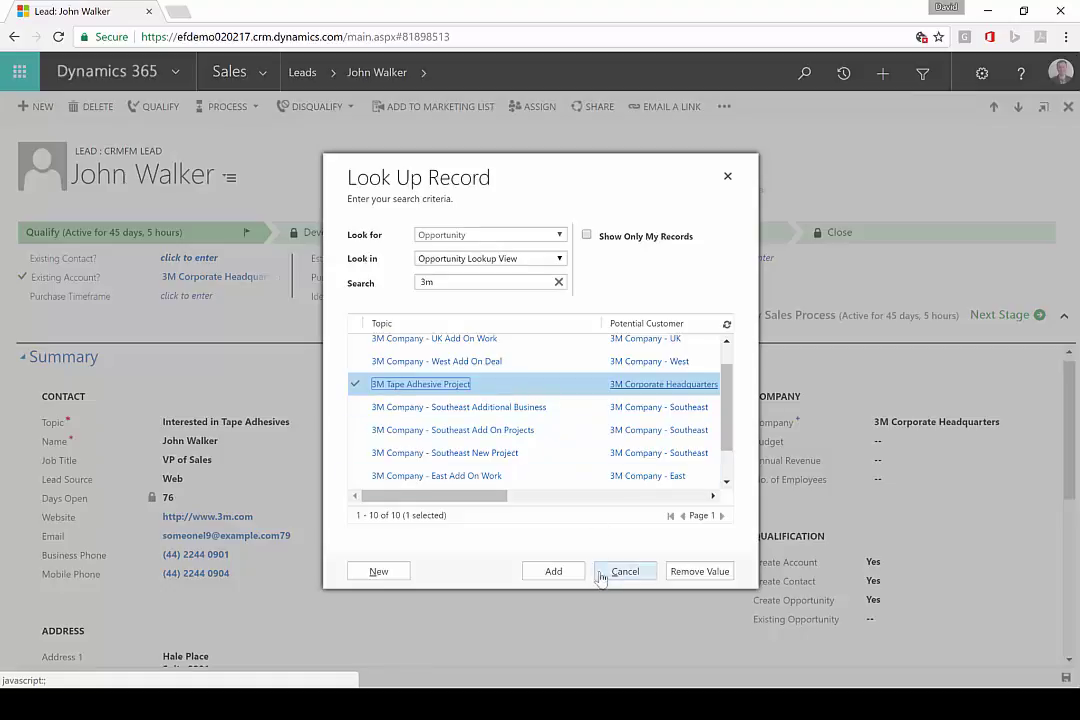
pyautogui.click(555, 571)
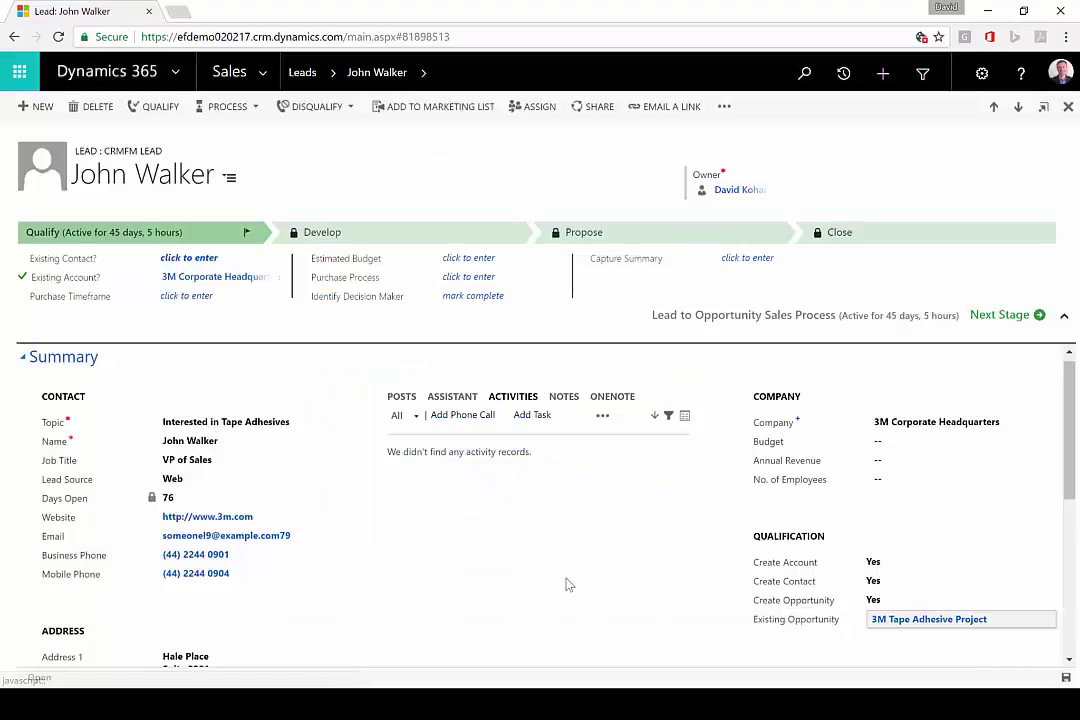
pyautogui.click(812, 627)
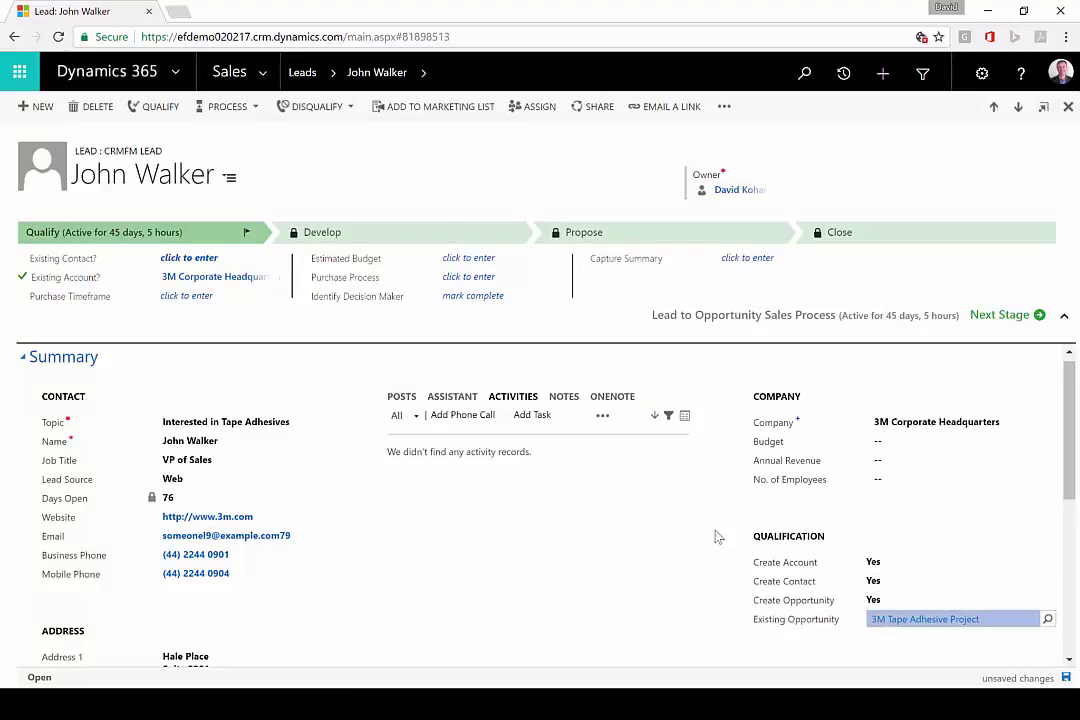
# Save and qualify the lead with Create Account and Create Opportunity both set to No
pyautogui.click(888, 565)
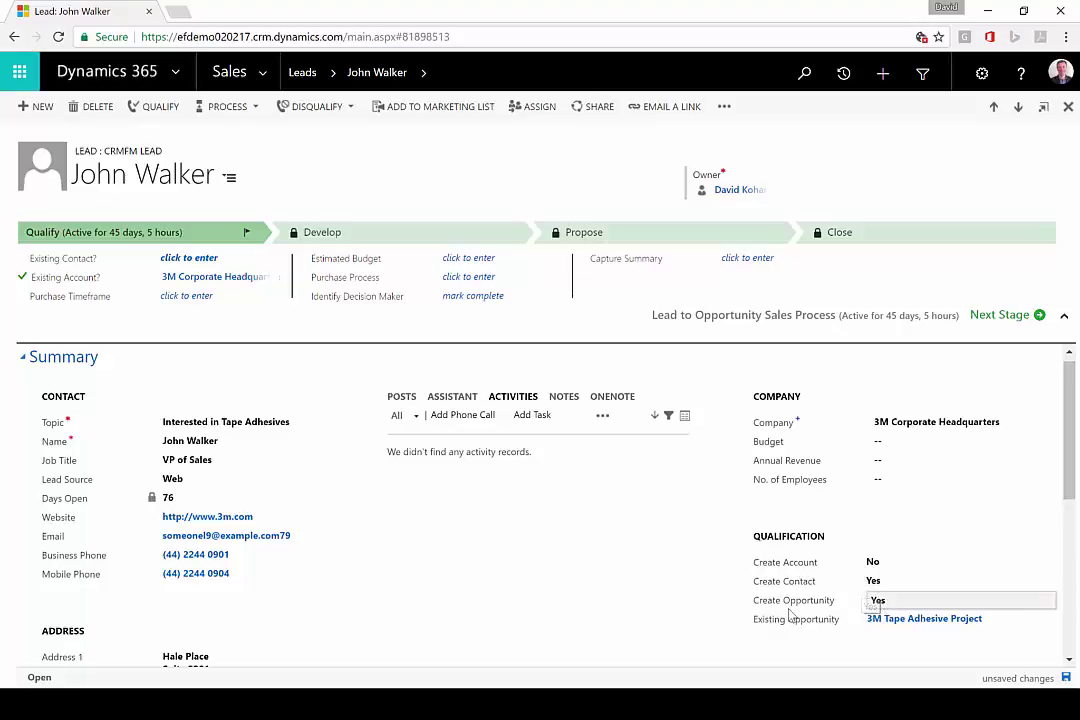
pyautogui.click(898, 603)
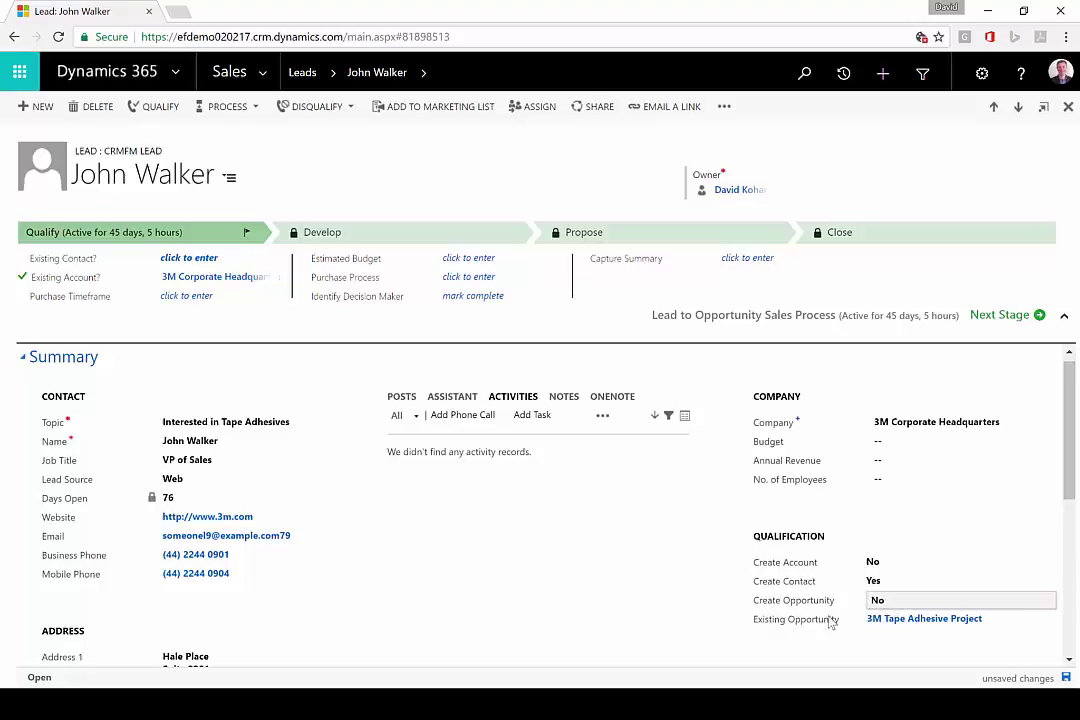
pyautogui.click(1066, 678)
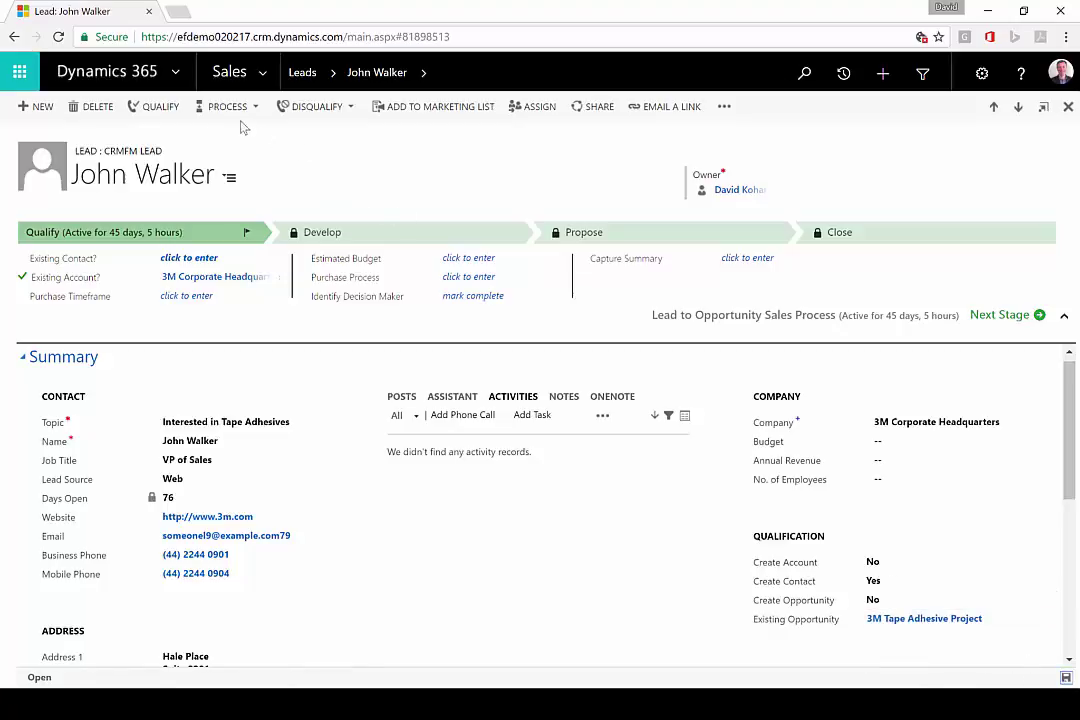
pyautogui.click(160, 107)
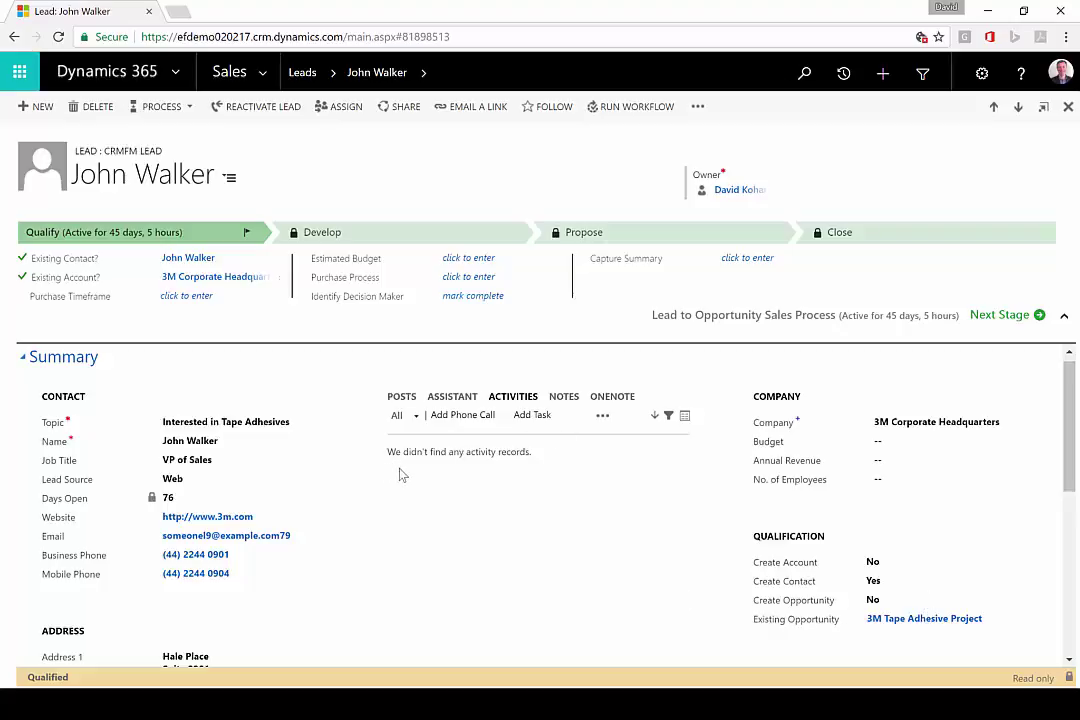
# Open the 3M Corporate Headquarters company from the qualified lead and examine its contacts and opportunities
pyautogui.click(198, 279)
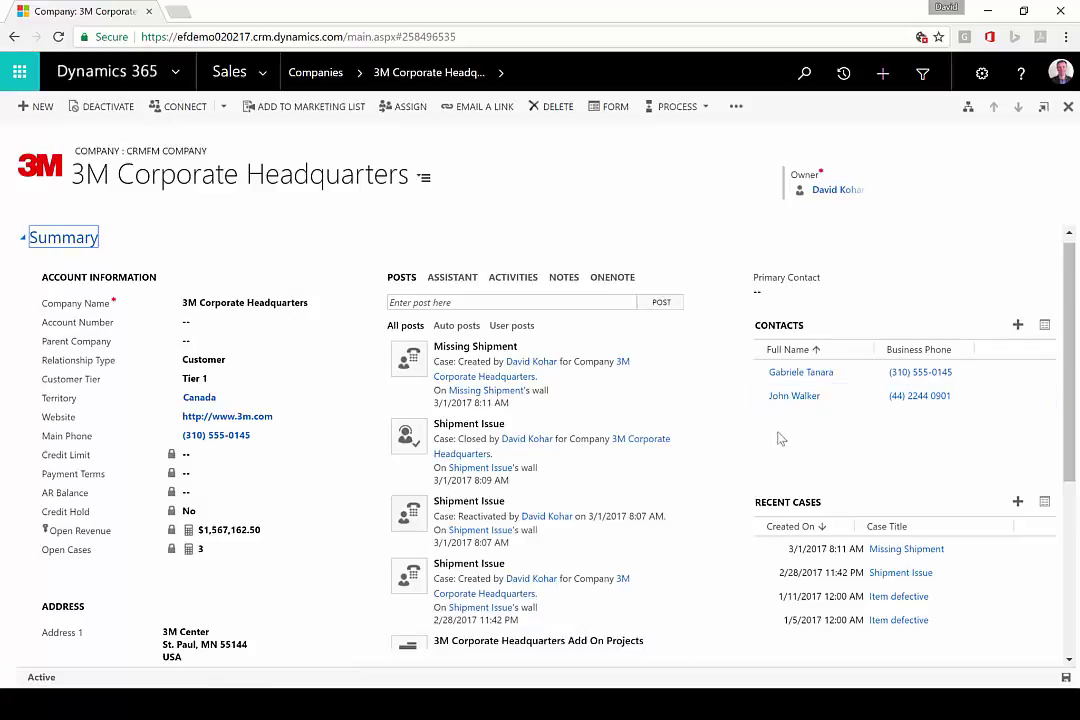
pyautogui.scroll(-1, 745, 452)
pyautogui.scroll(-3, 745, 452)
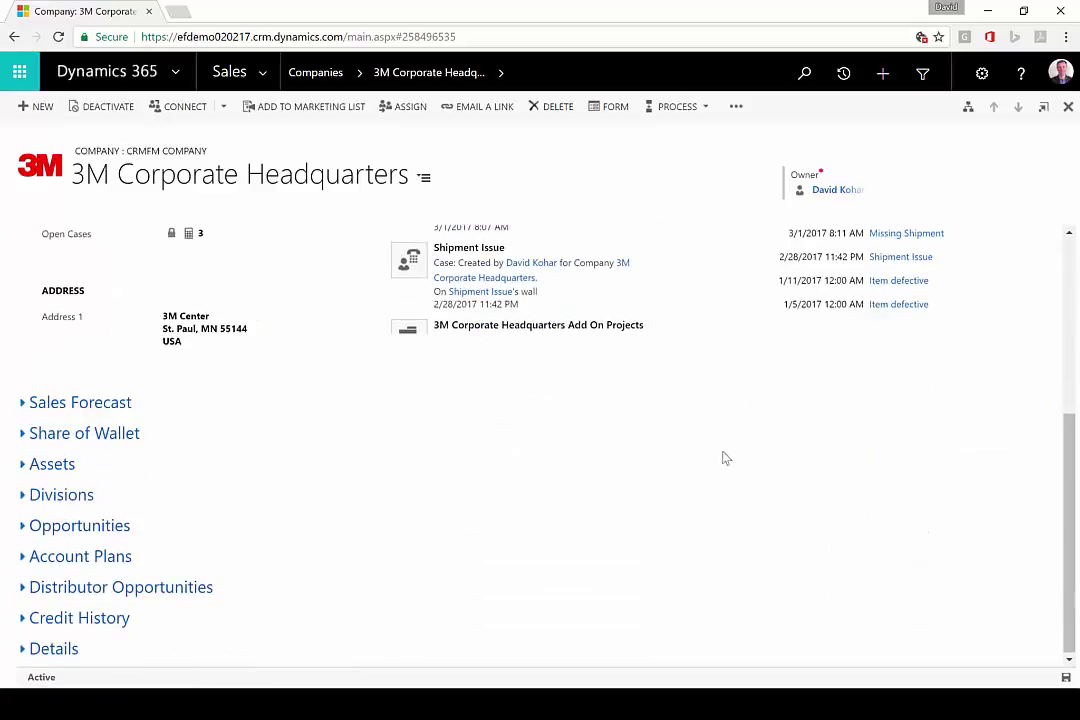
pyautogui.click(127, 528)
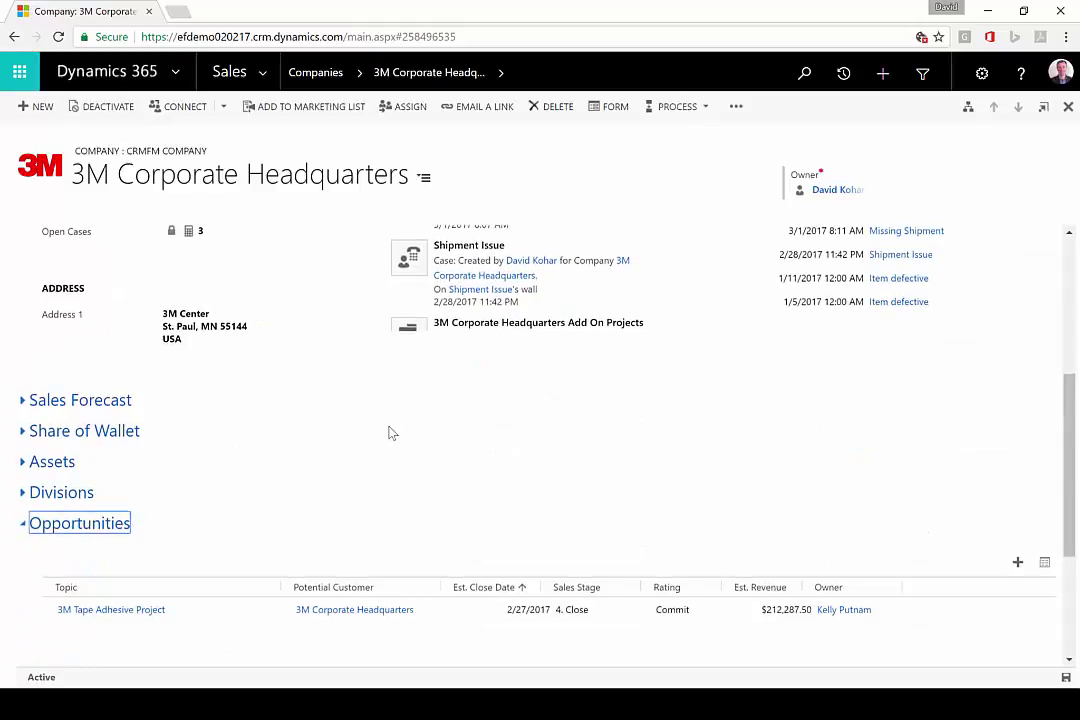
pyautogui.scroll(-3, 388, 434)
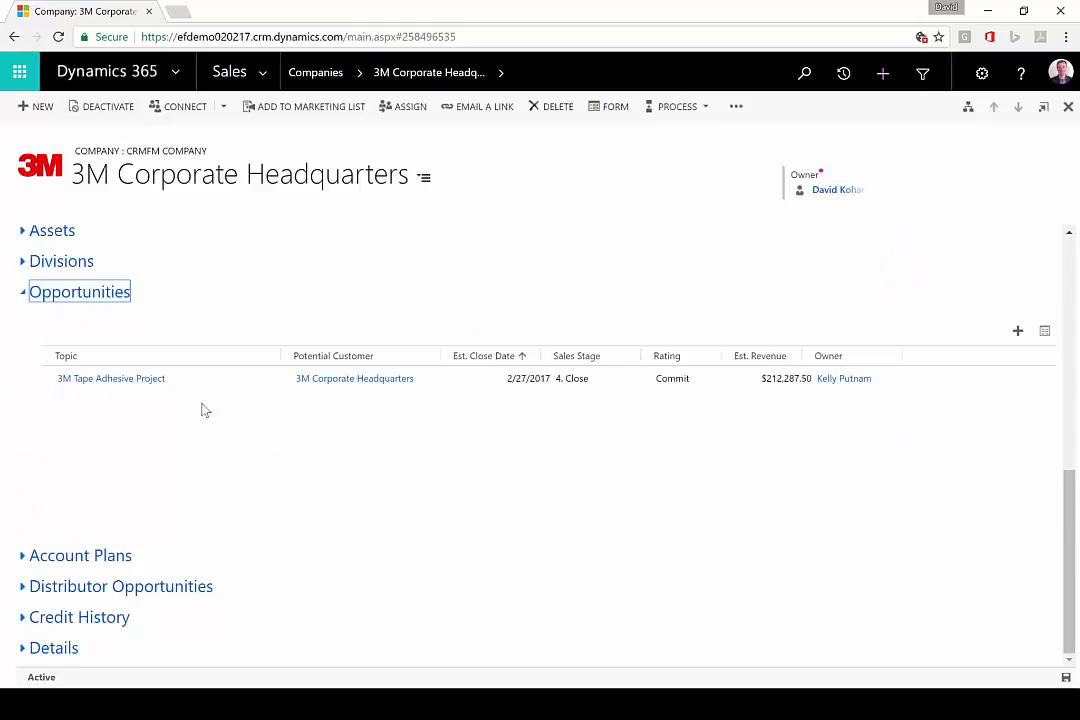
# Open the 3M Tape Adhesive Project opportunity and expand its Leads section to check the associated leads
pyautogui.click(150, 380)
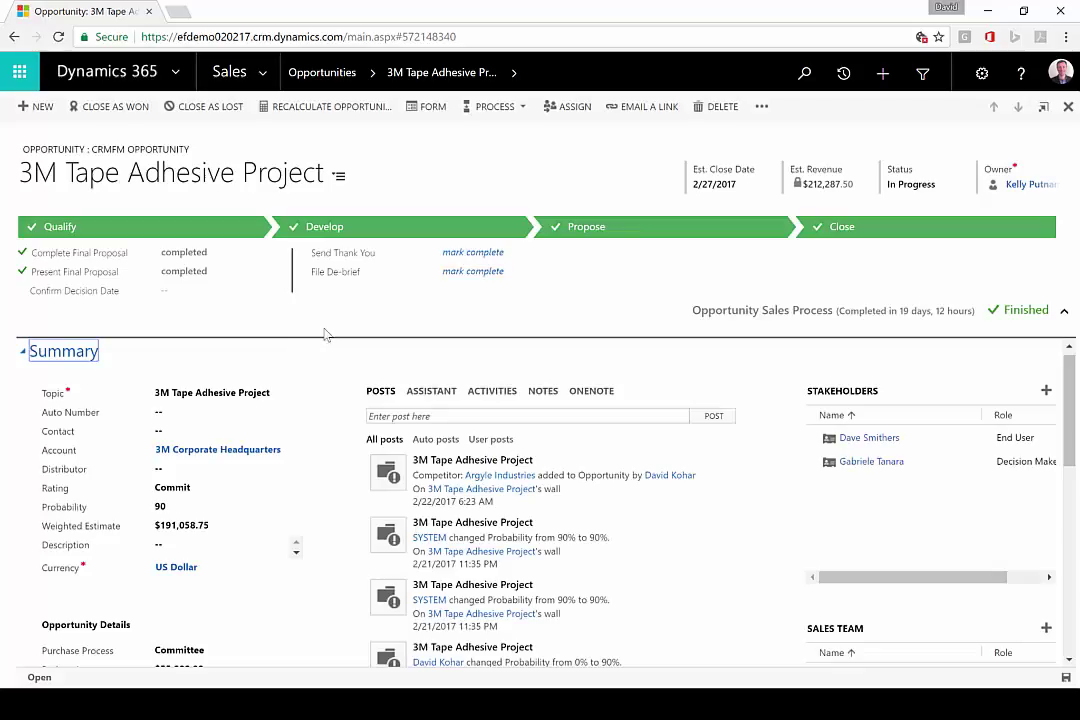
pyautogui.moveTo(1070, 372); pyautogui.dragTo(1073, 600)
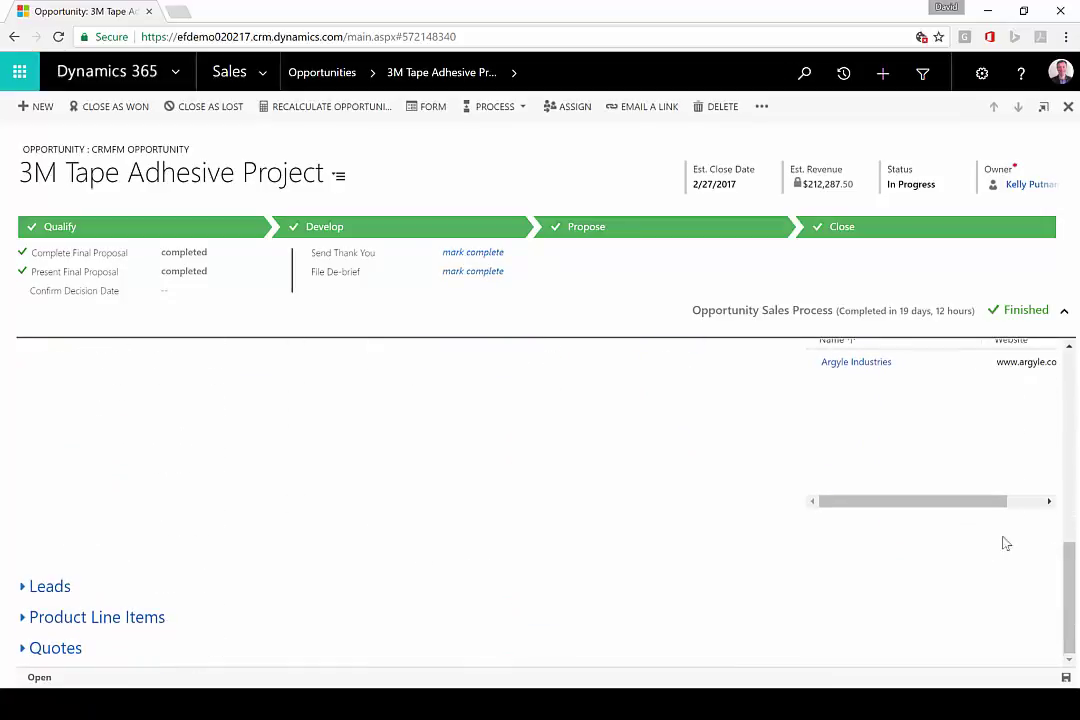
pyautogui.click(62, 589)
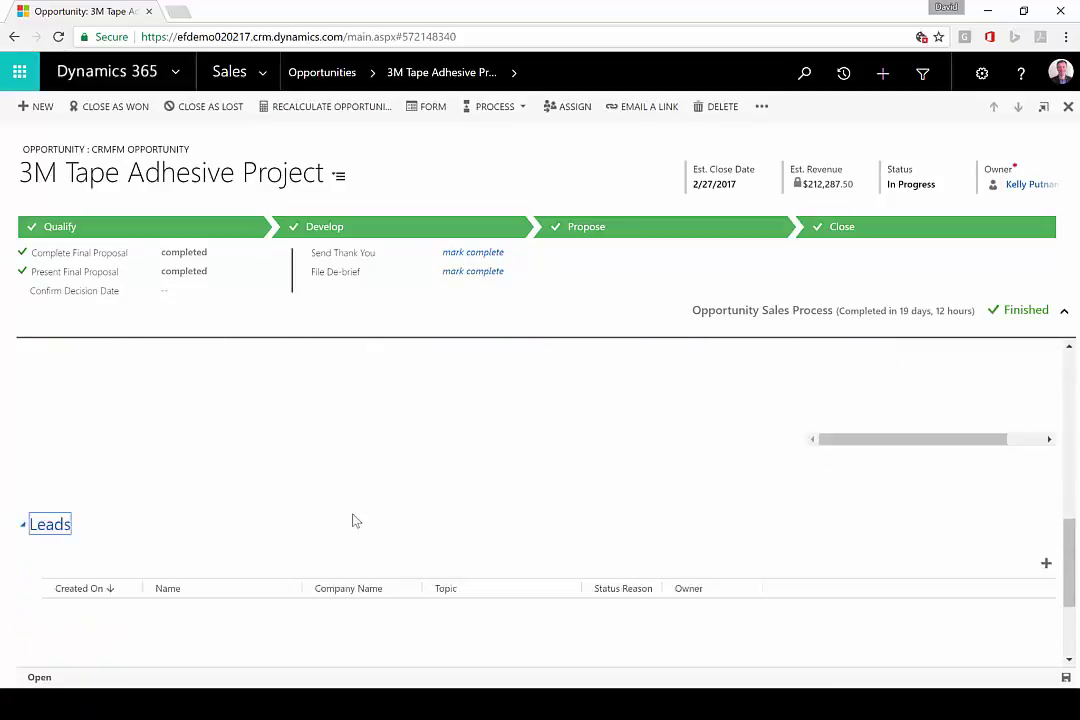